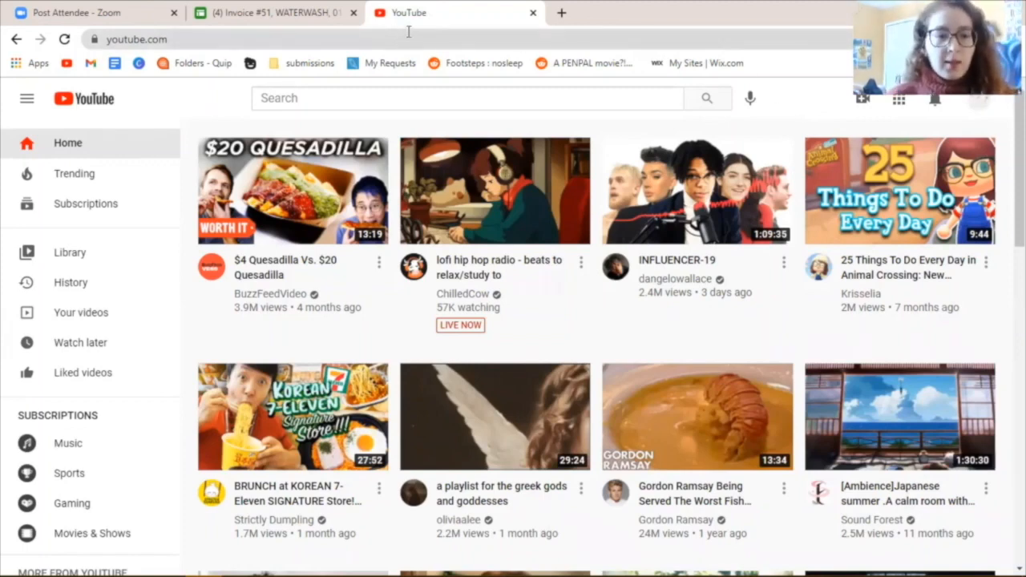
Open the signed-in account's own channel page.
click(963, 103)
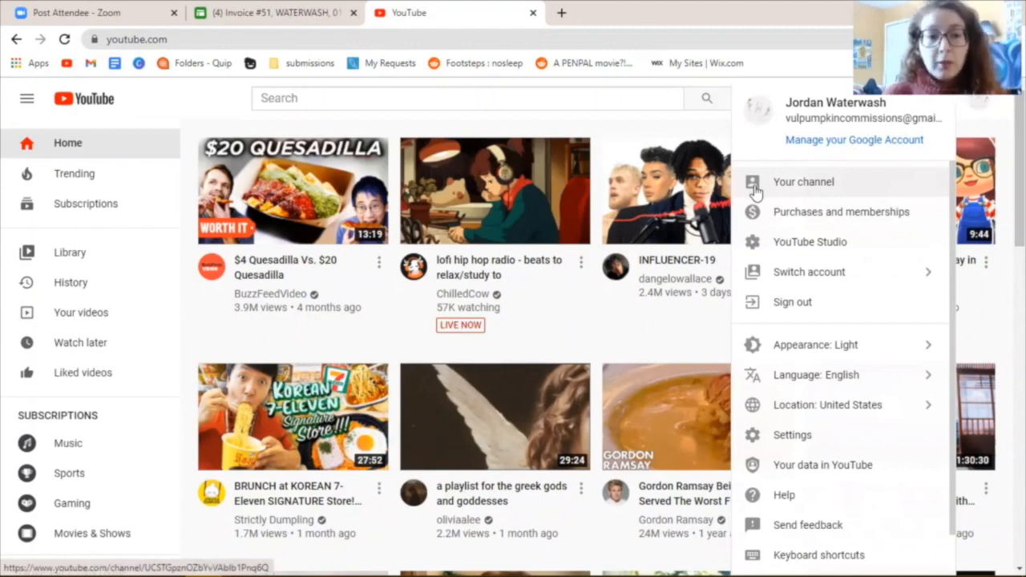
click(875, 188)
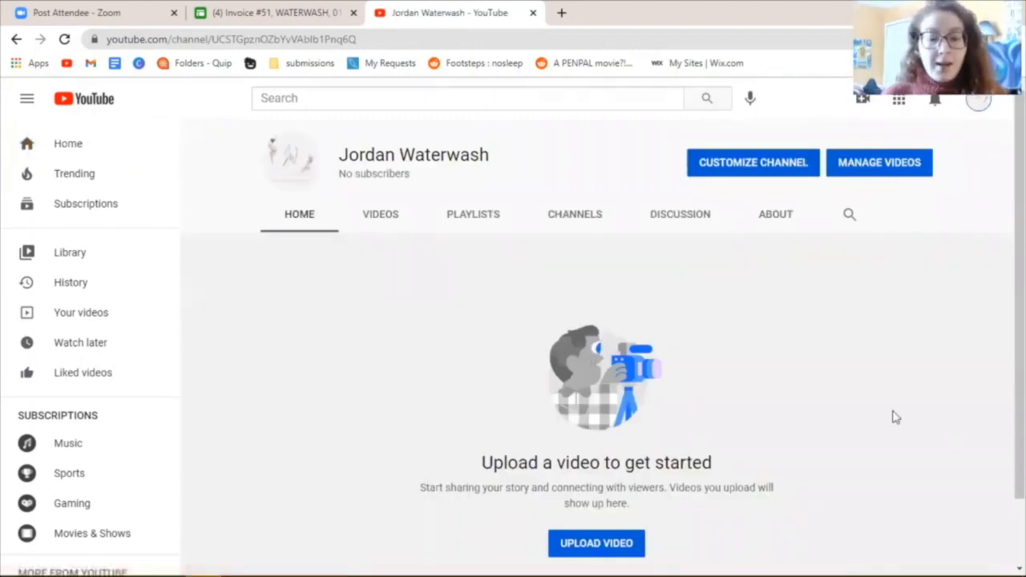
scroll(895, 416, down, 1)
scroll(895, 416, up, 1)
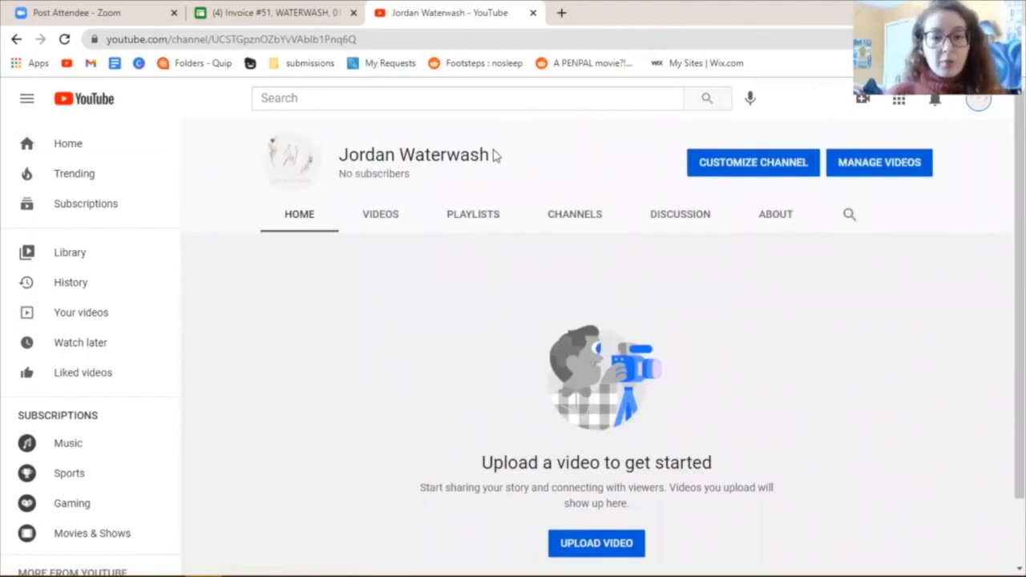
mouse_move(491, 155)
mouse_down()
mouse_move(336, 164)
mouse_move(343, 156)
mouse_move(493, 164)
mouse_up()
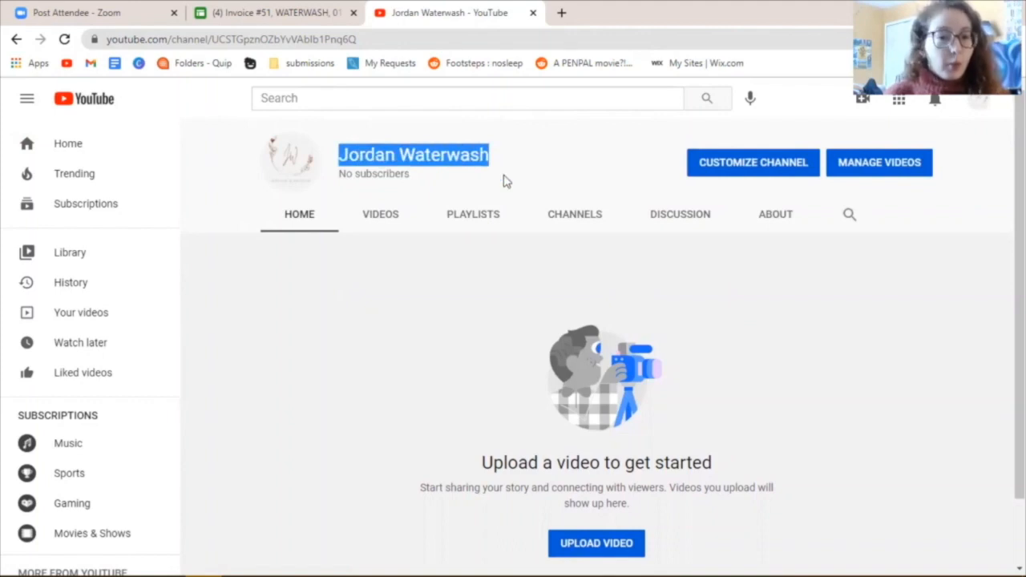
click(505, 180)
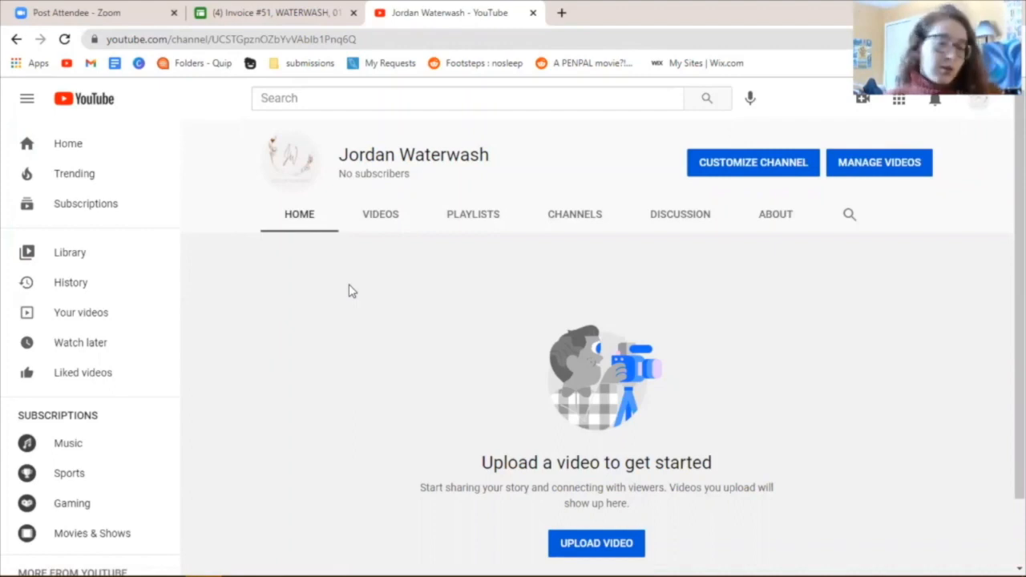
Upload the video file "Mini DE Meeting (123120)" from the zoom folder inside Videos to the channel.
scroll(350, 291, down, 1)
scroll(449, 397, up, 1)
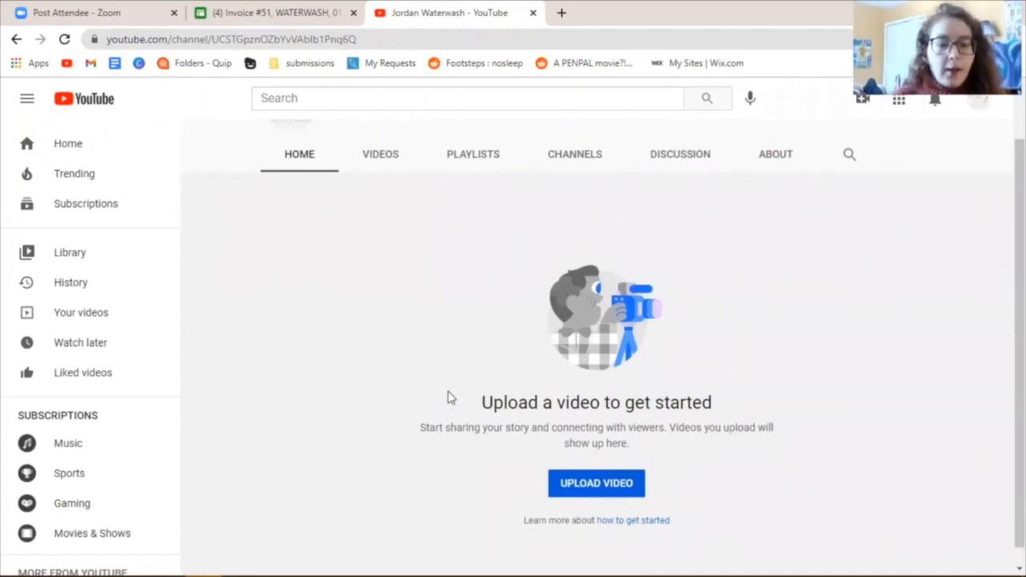
click(589, 484)
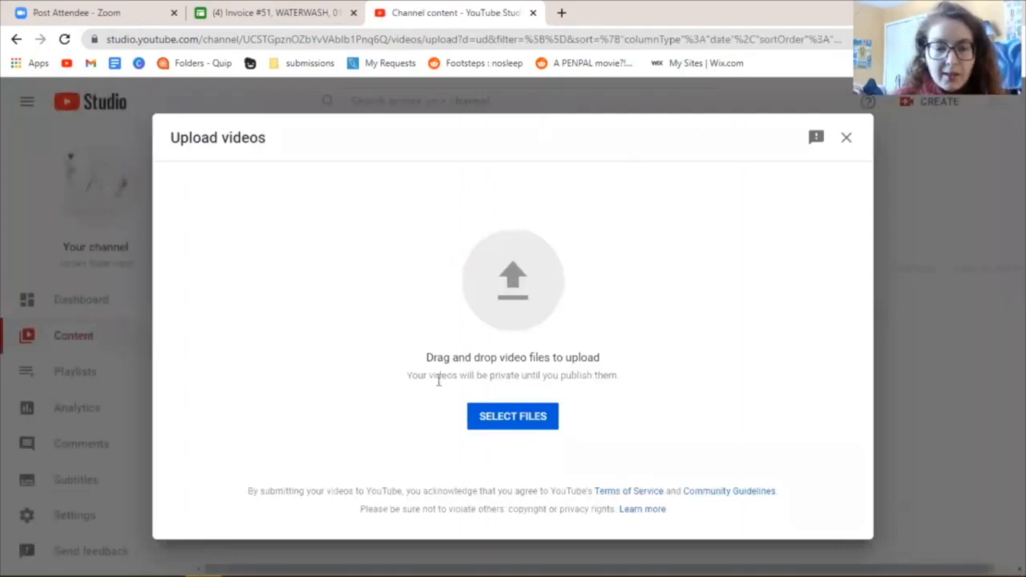
click(530, 417)
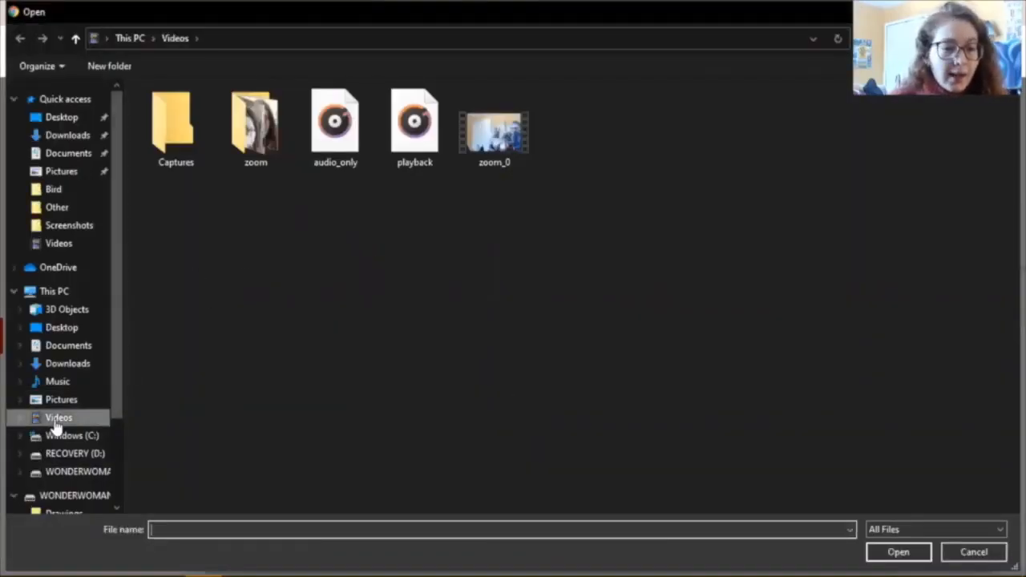
click(19, 418)
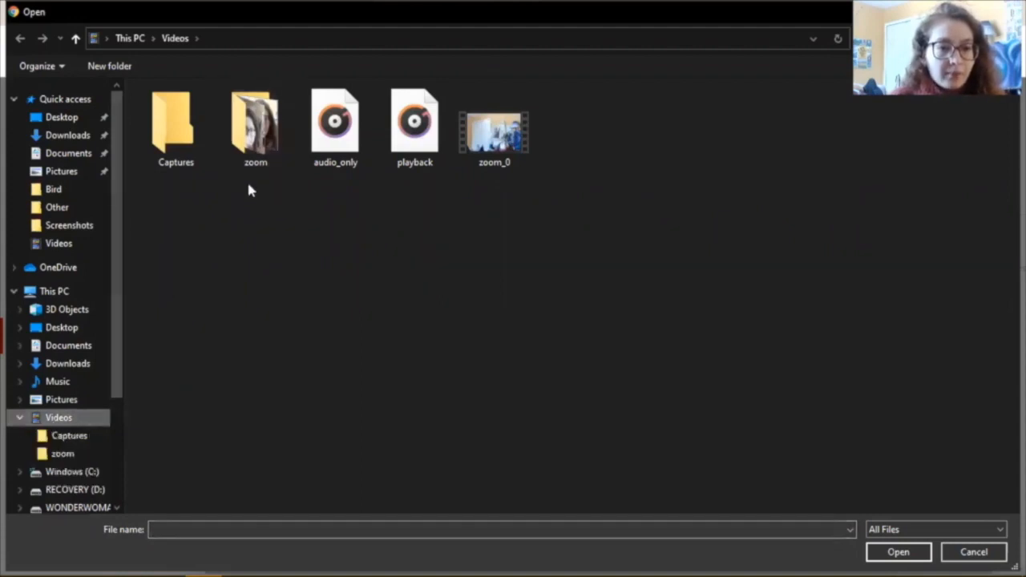
double_click(237, 164)
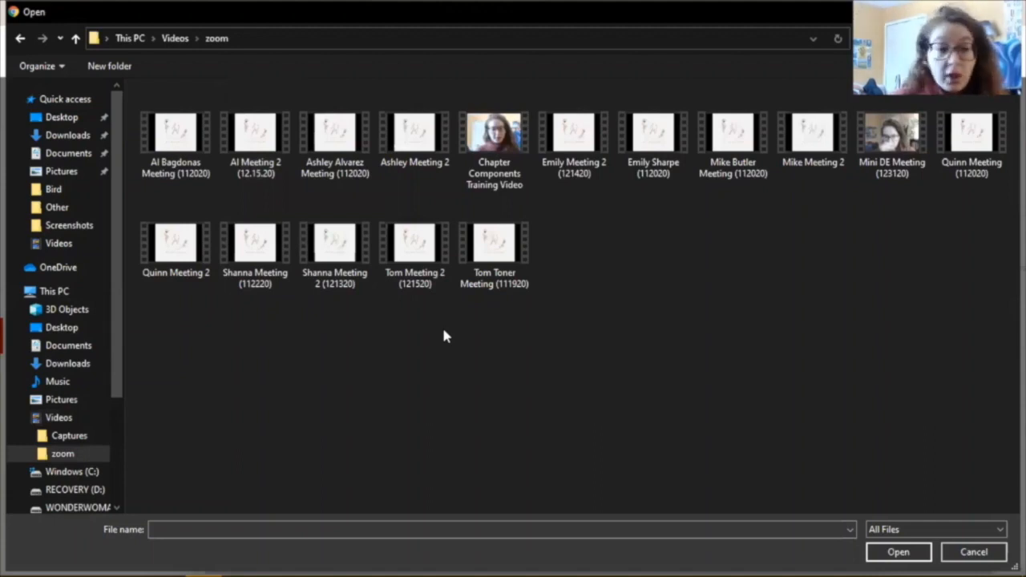
click(506, 167)
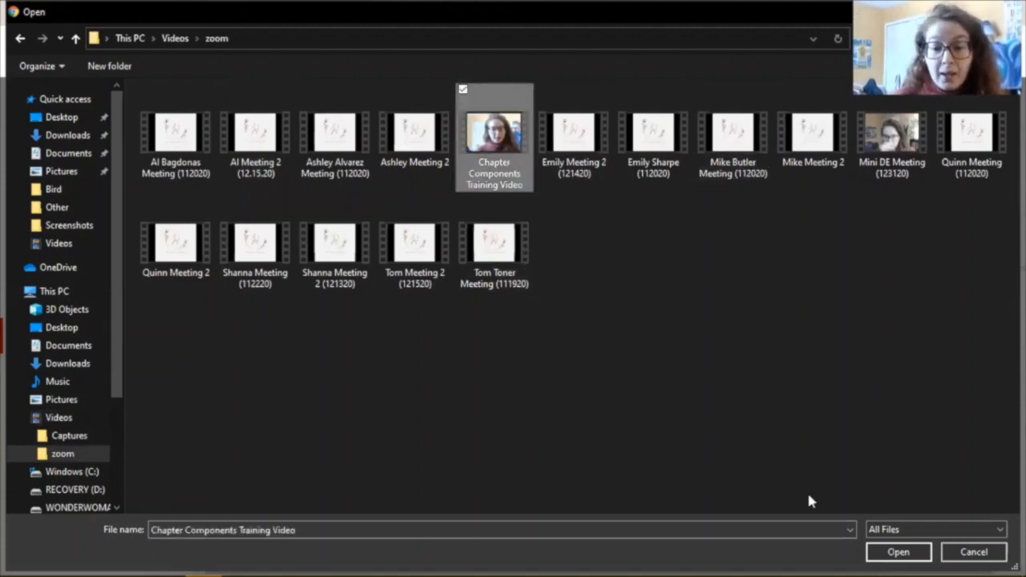
click(896, 172)
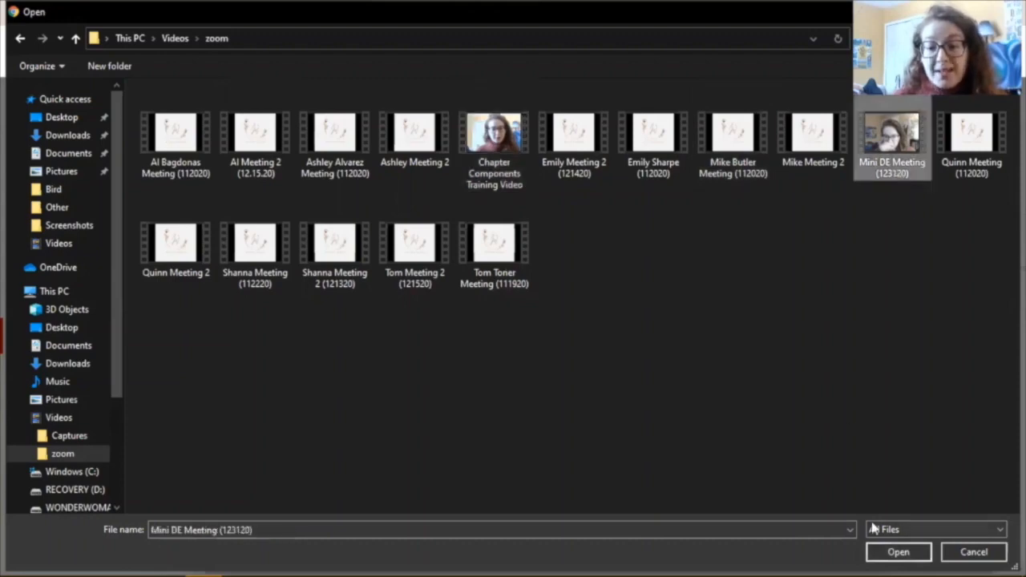
click(889, 553)
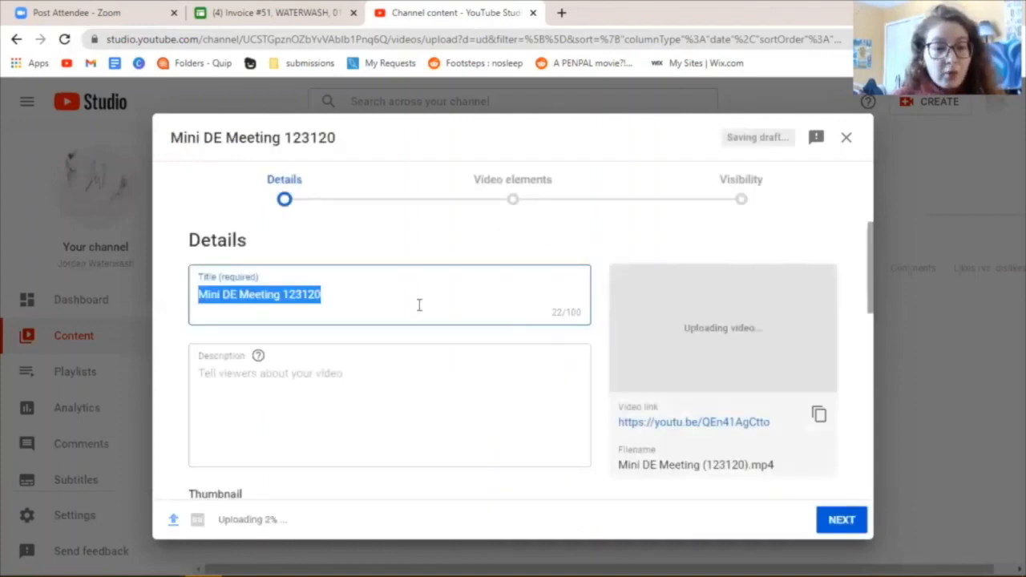
Review the title, description, thumbnail and playlist fields in the uploaded video's details.
click(303, 234)
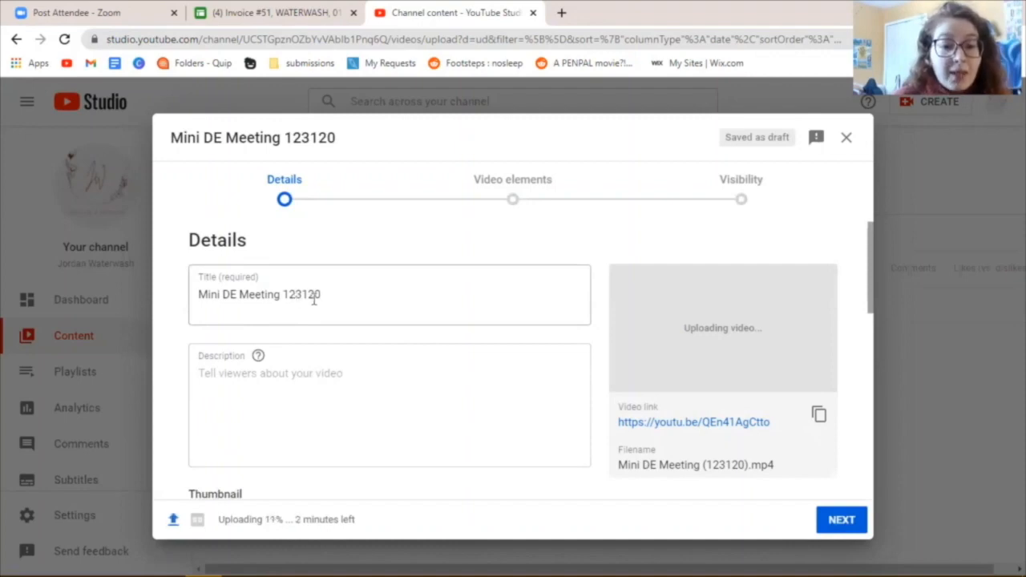
drag(321, 294, 288, 295)
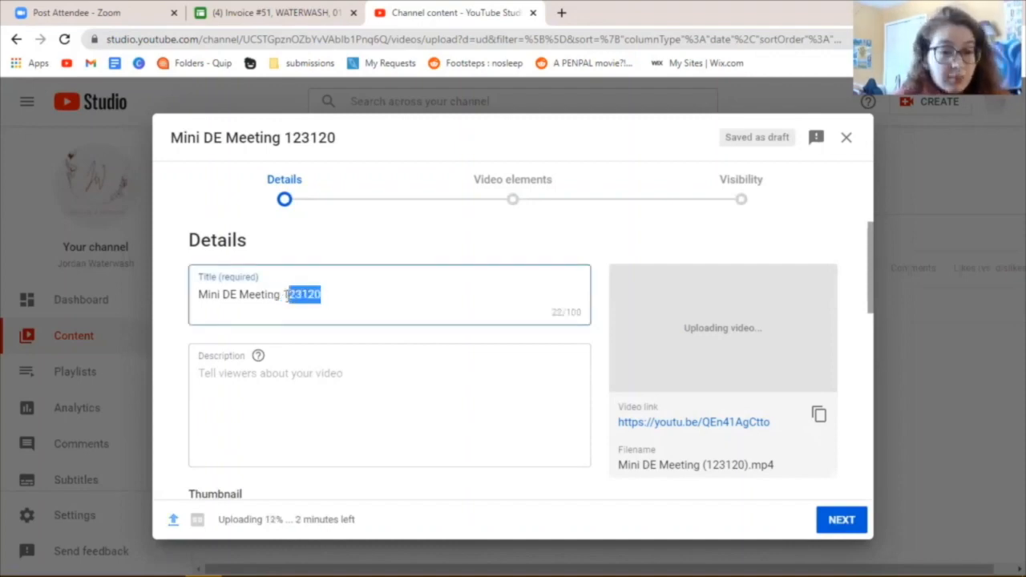
click(329, 221)
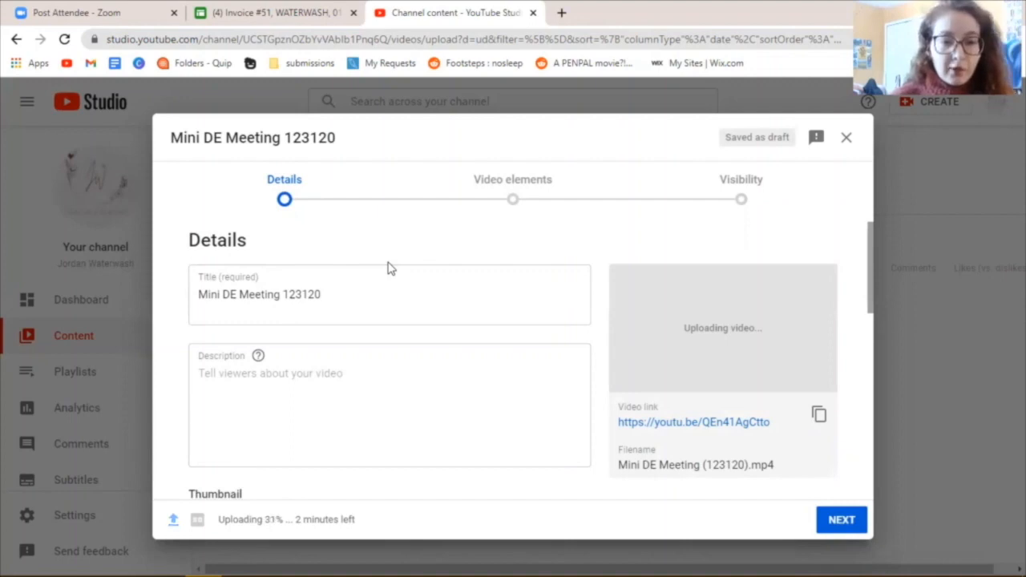
scroll(389, 268, down, 2)
scroll(390, 265, up, 3)
scroll(388, 270, down, 3)
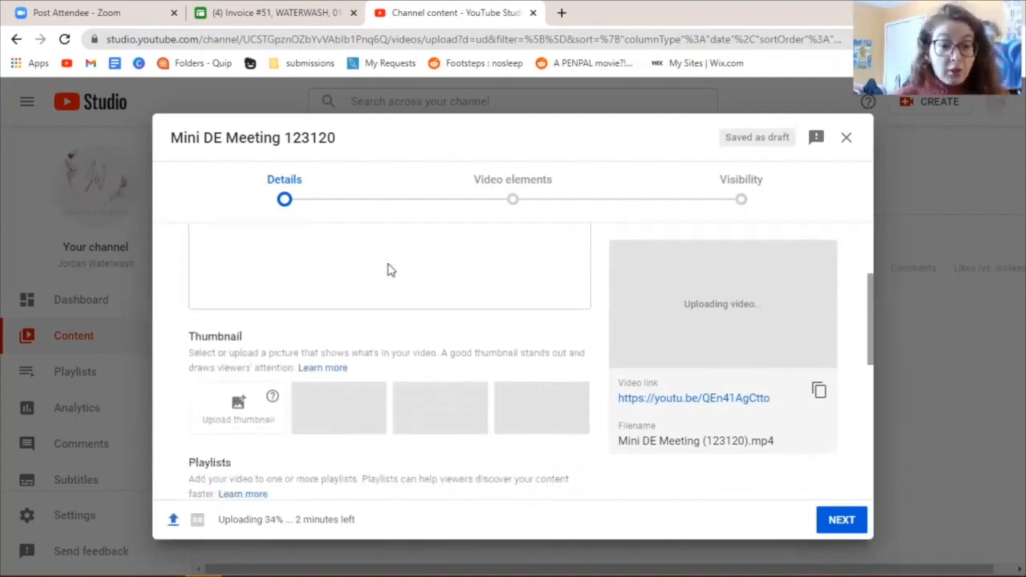
scroll(366, 273, down, 2)
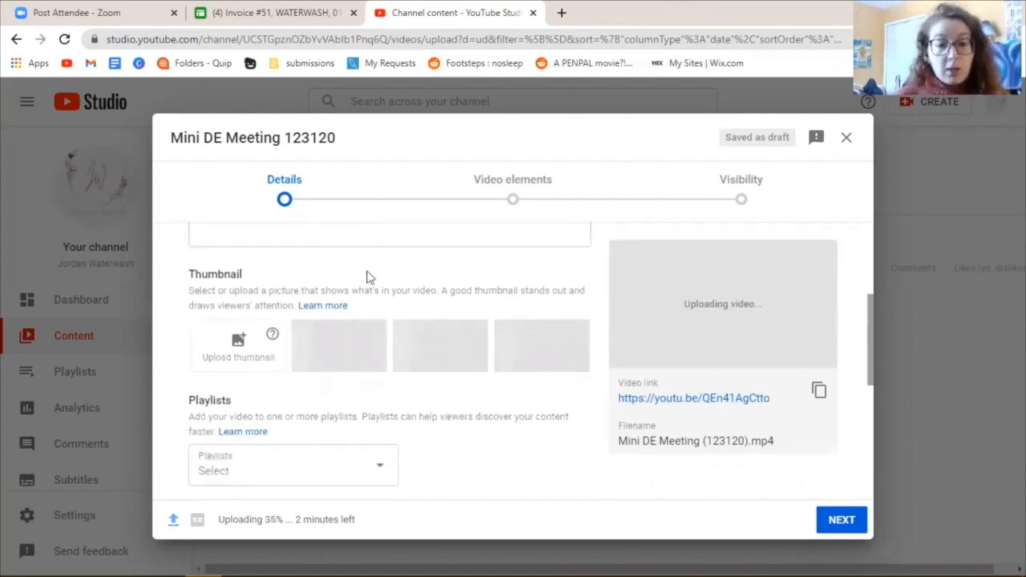
scroll(367, 277, down, 4)
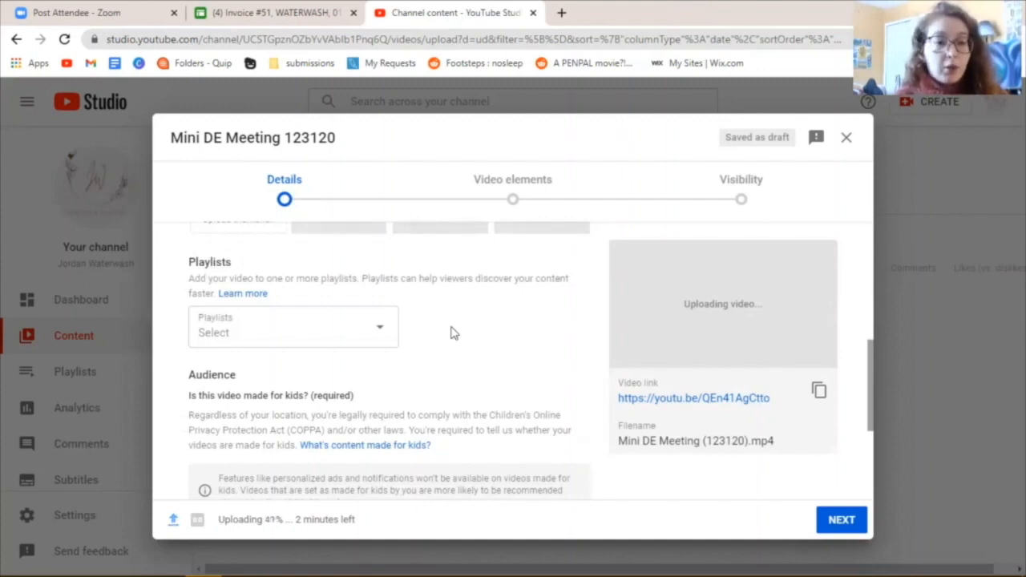
Set the video's audience to "No, it's not made for kids".
scroll(451, 333, down, 3)
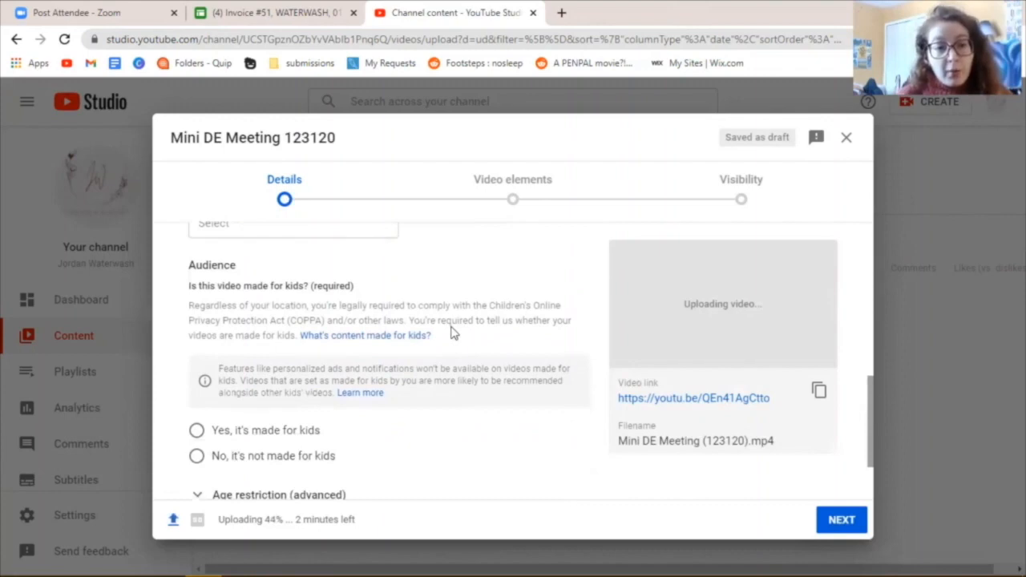
scroll(451, 332, down, 2)
scroll(451, 333, up, 1)
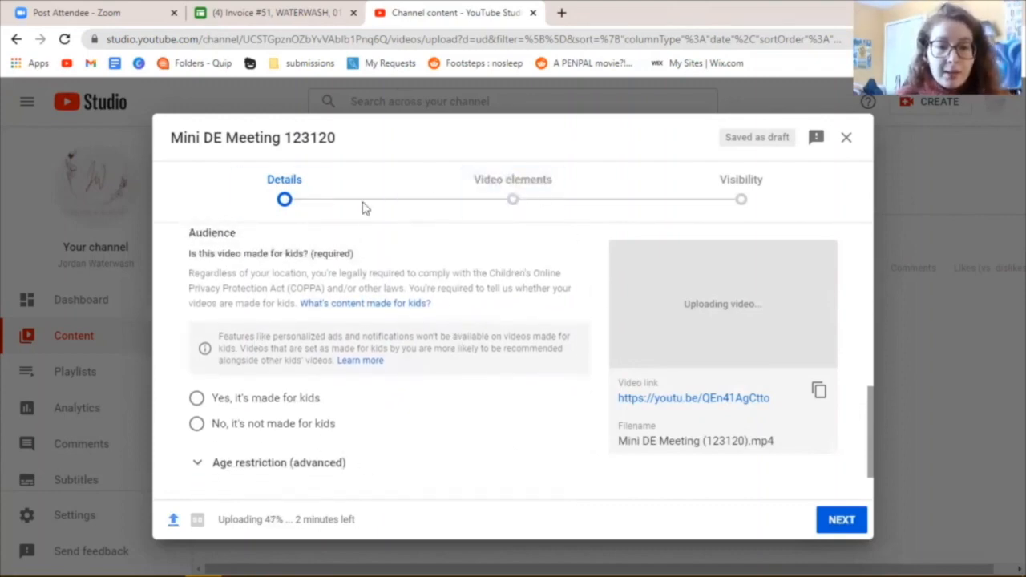
click(296, 426)
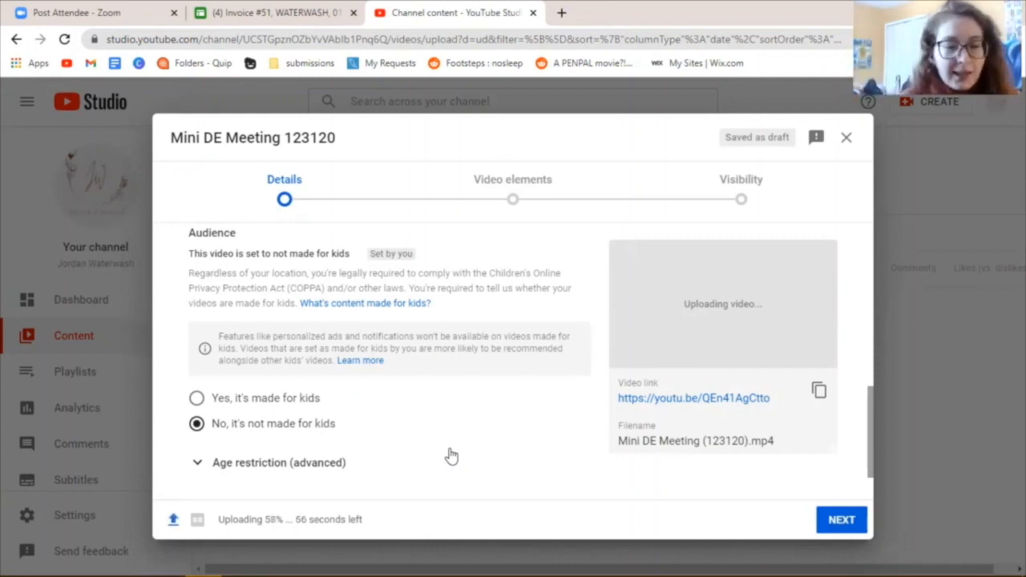
Check the video's upload progress and examine the end screen and card options in Video elements.
scroll(450, 455, down, 1)
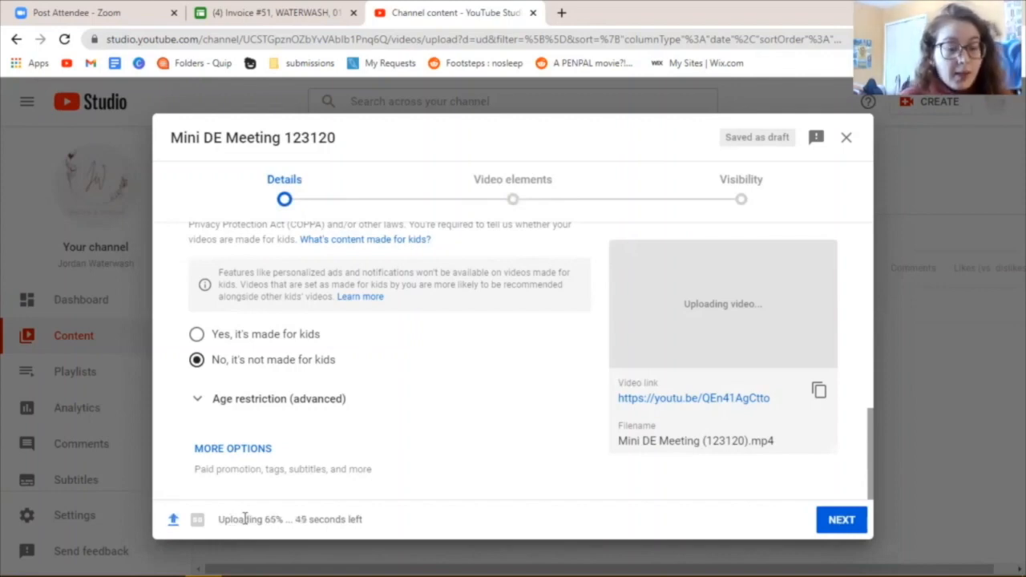
drag(219, 521, 290, 519)
click(290, 520)
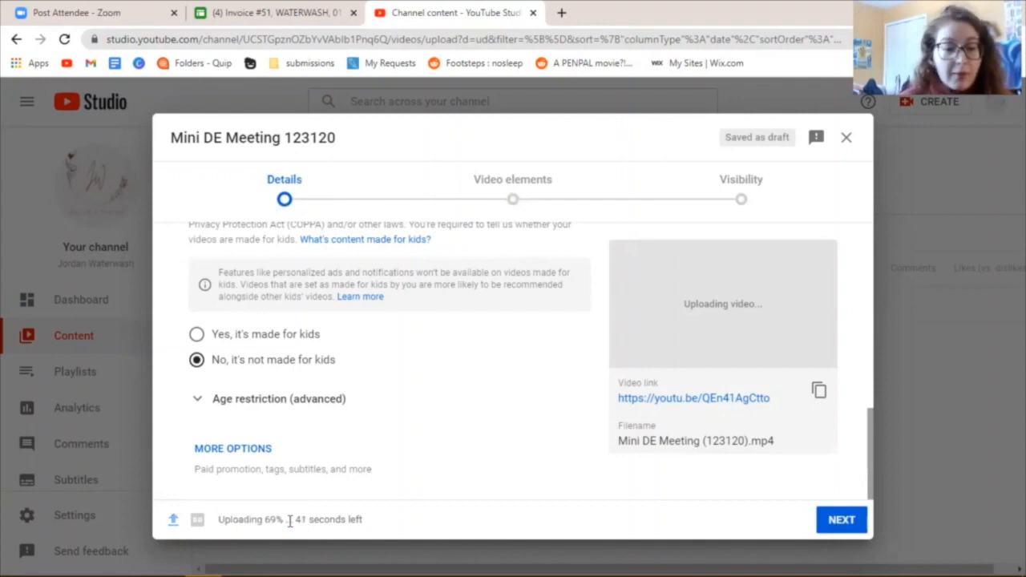
mouse_move(199, 525)
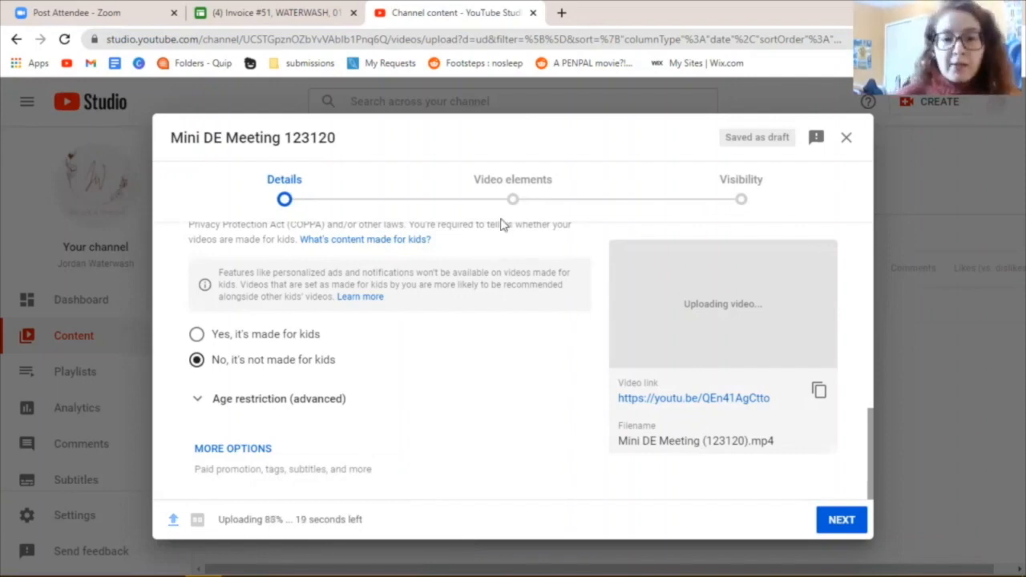
click(533, 196)
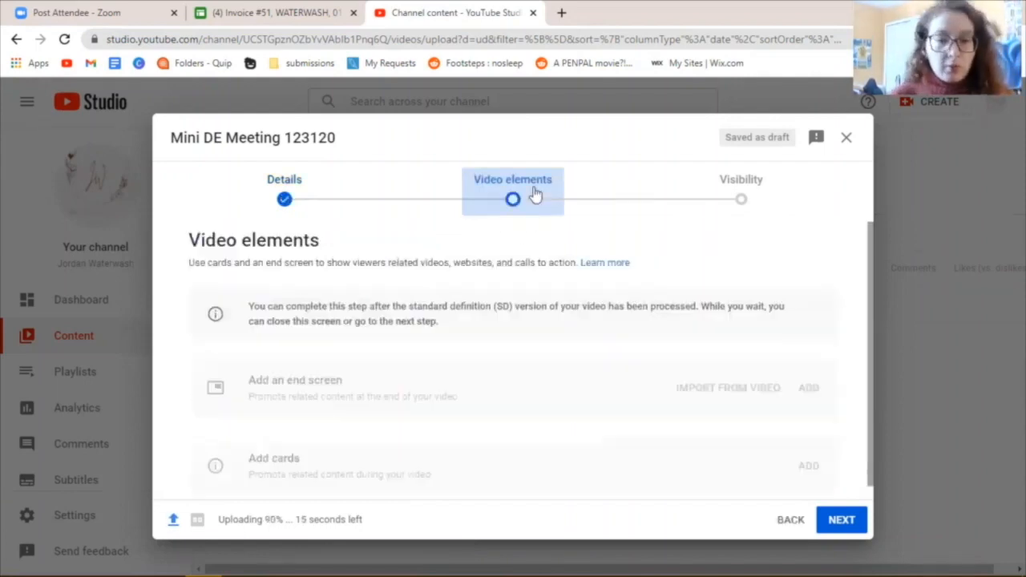
scroll(446, 345, down, 1)
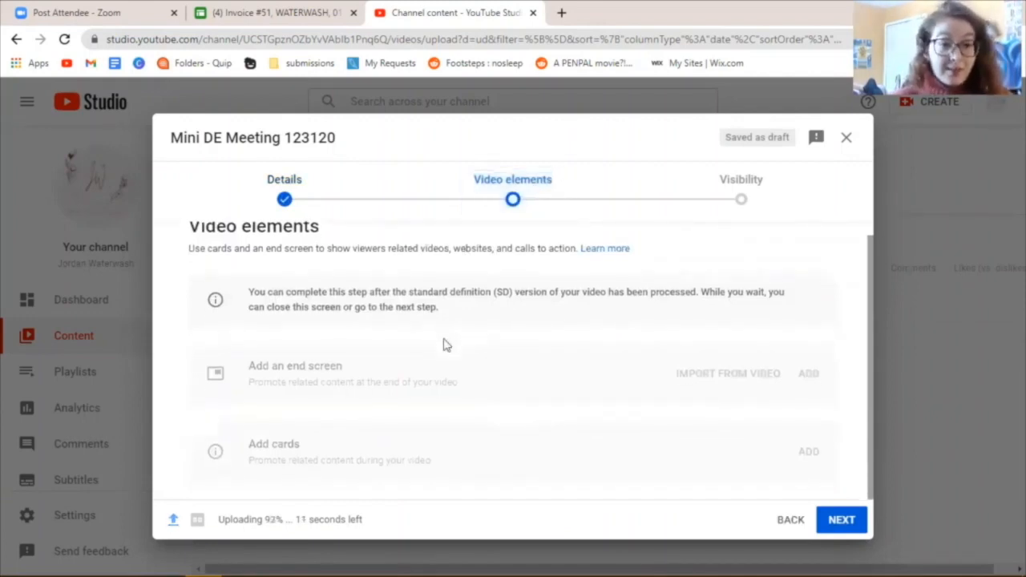
scroll(446, 344, up, 1)
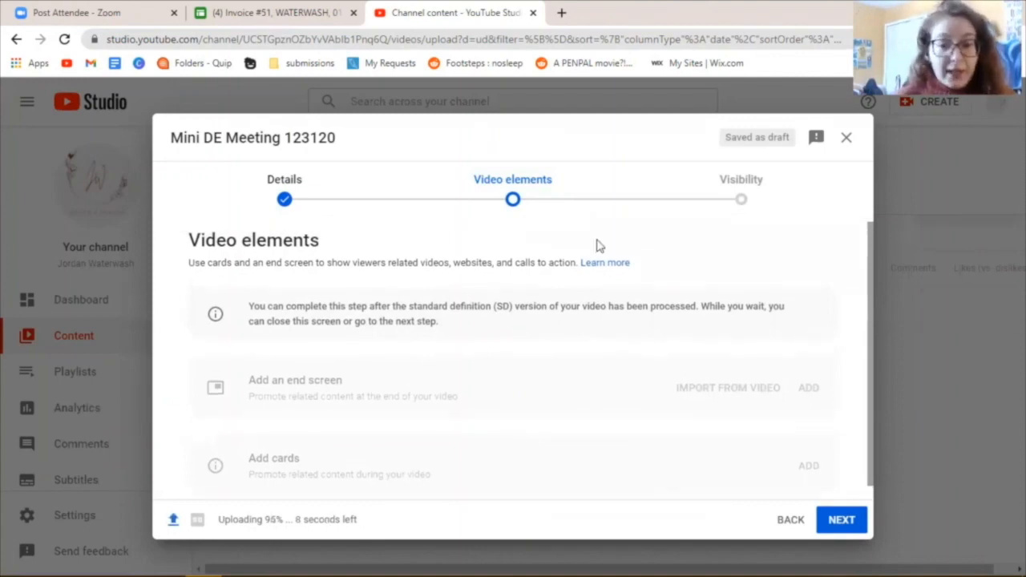
Set the video's visibility to Unlisted and save it, dismissing the video processing dialog.
click(762, 198)
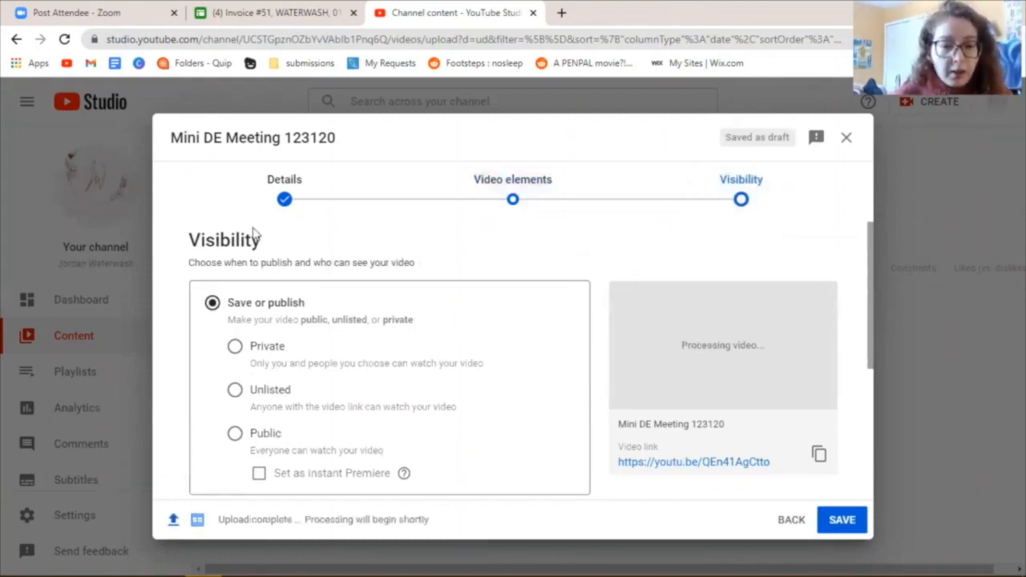
scroll(255, 231, down, 1)
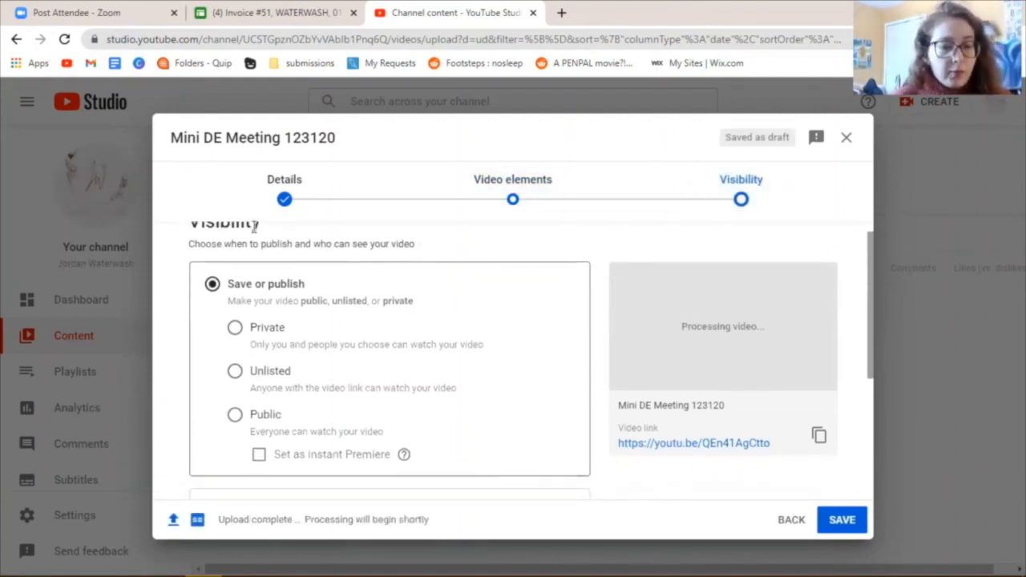
click(290, 378)
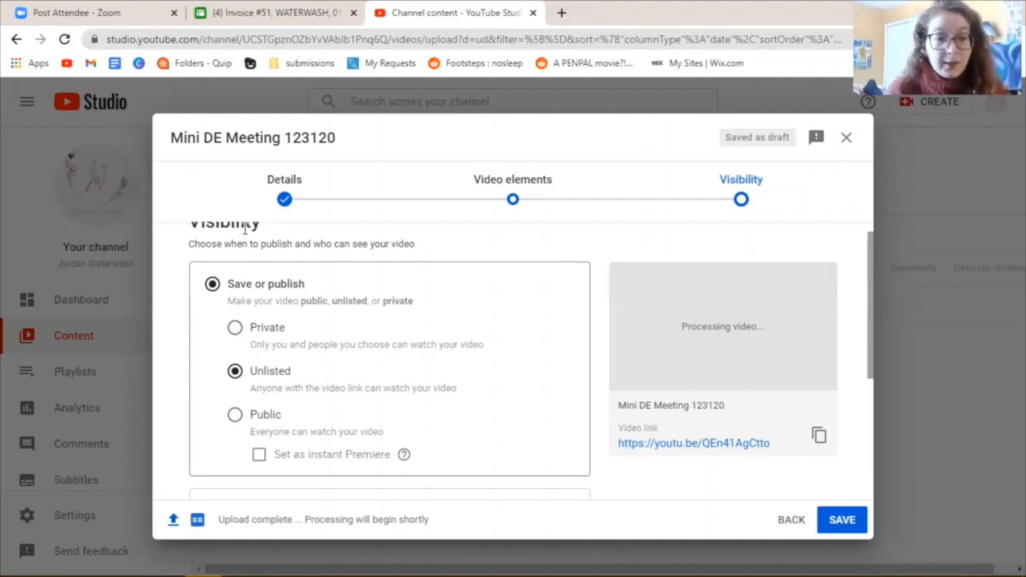
scroll(470, 374, down, 3)
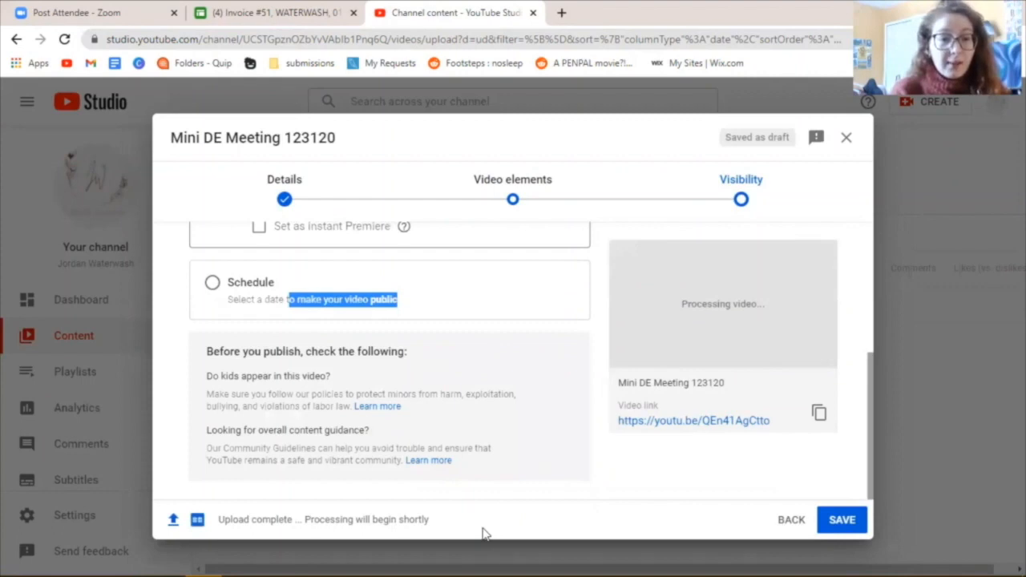
scroll(530, 450, up, 3)
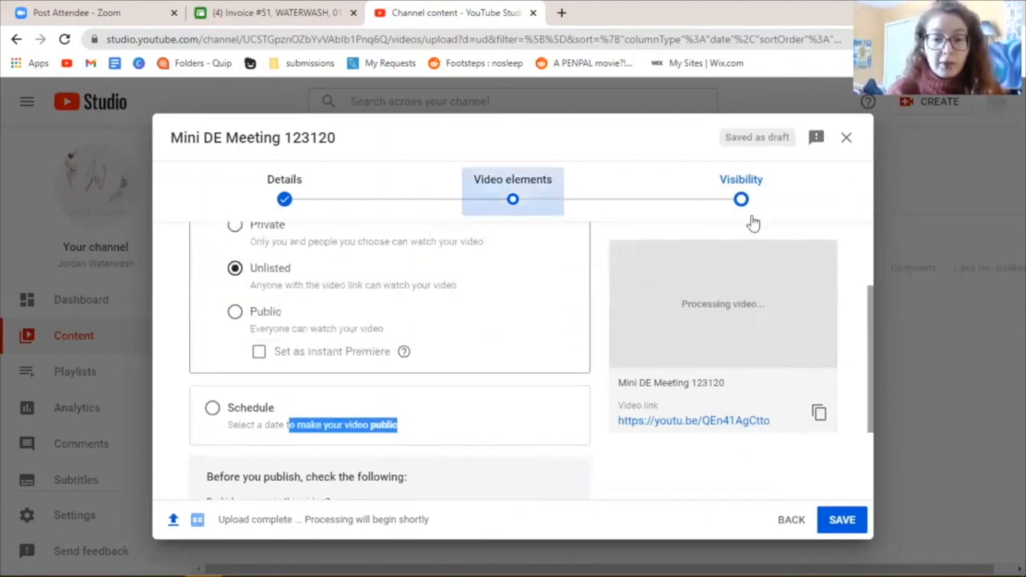
click(854, 522)
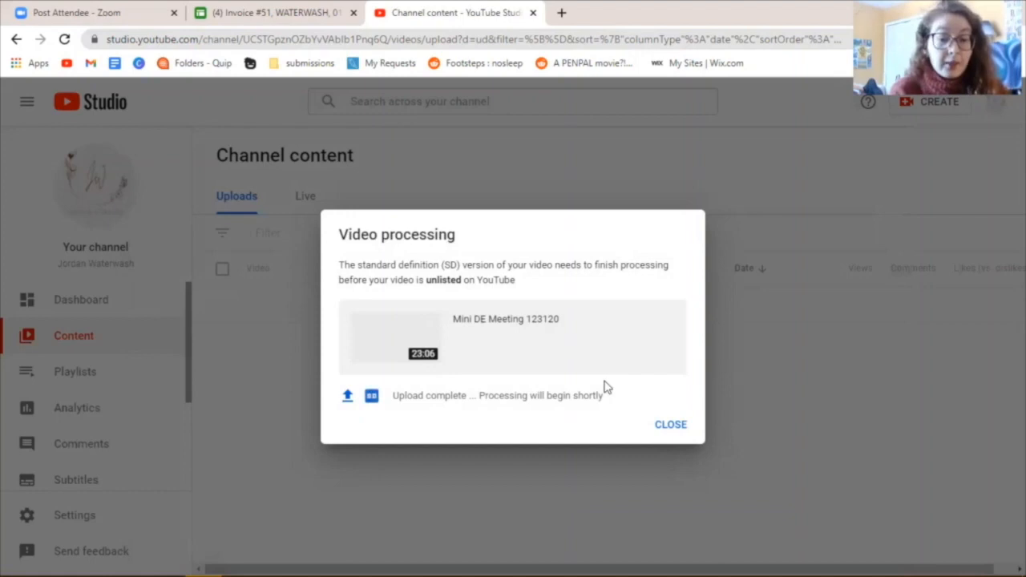
click(672, 426)
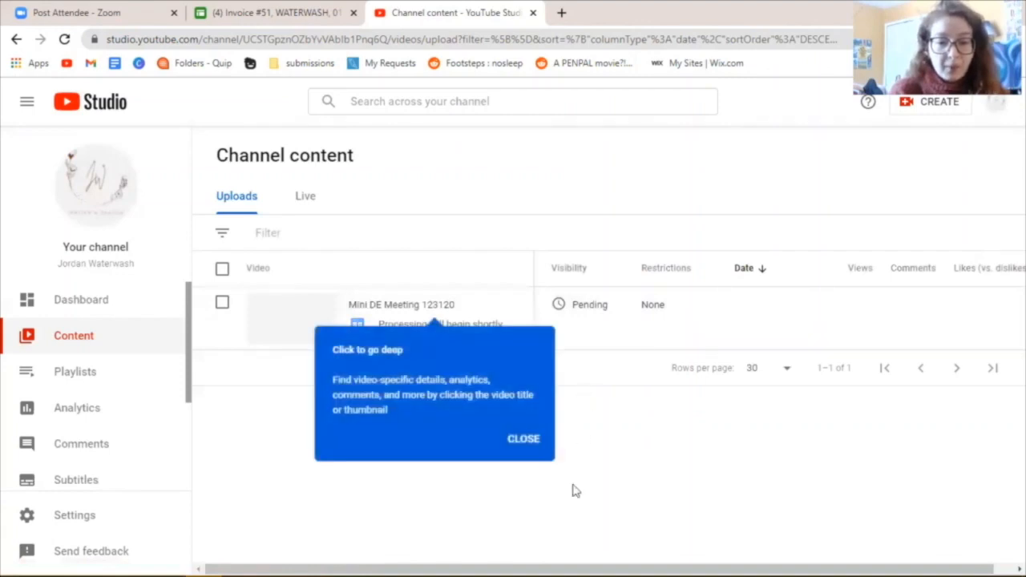
Dismiss the three introductory tips about video details, Studio search and content management.
click(523, 438)
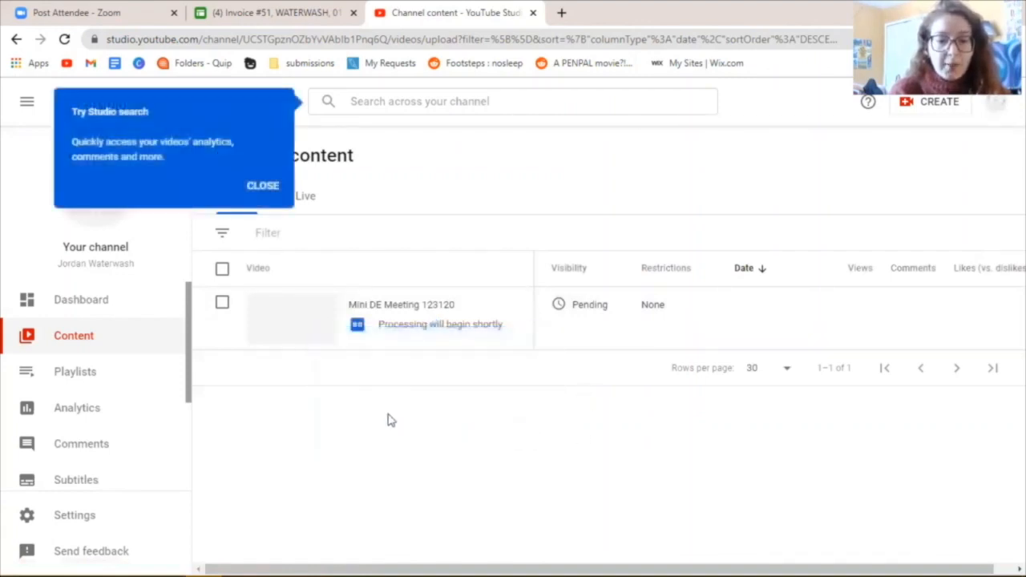
click(255, 188)
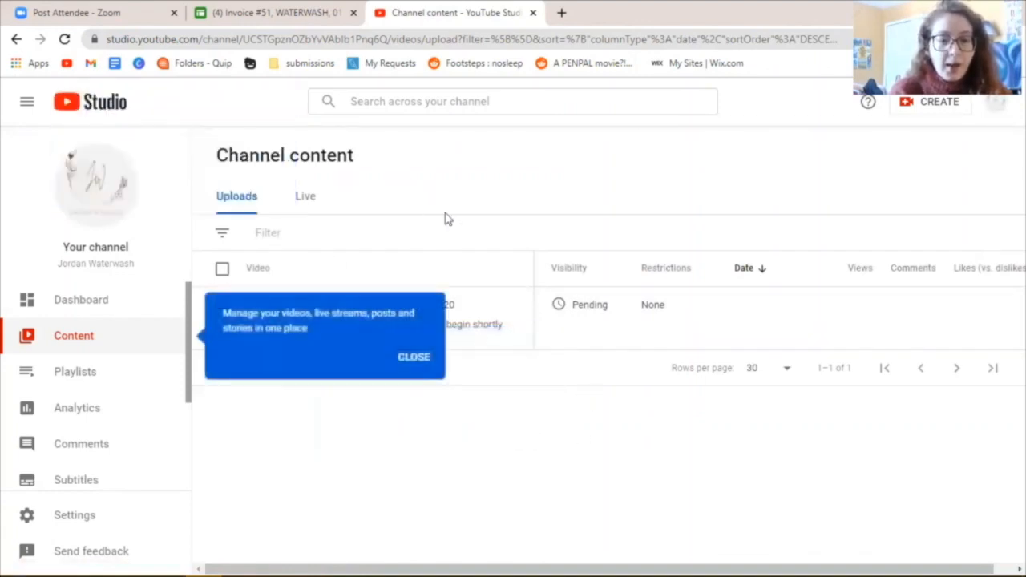
click(403, 363)
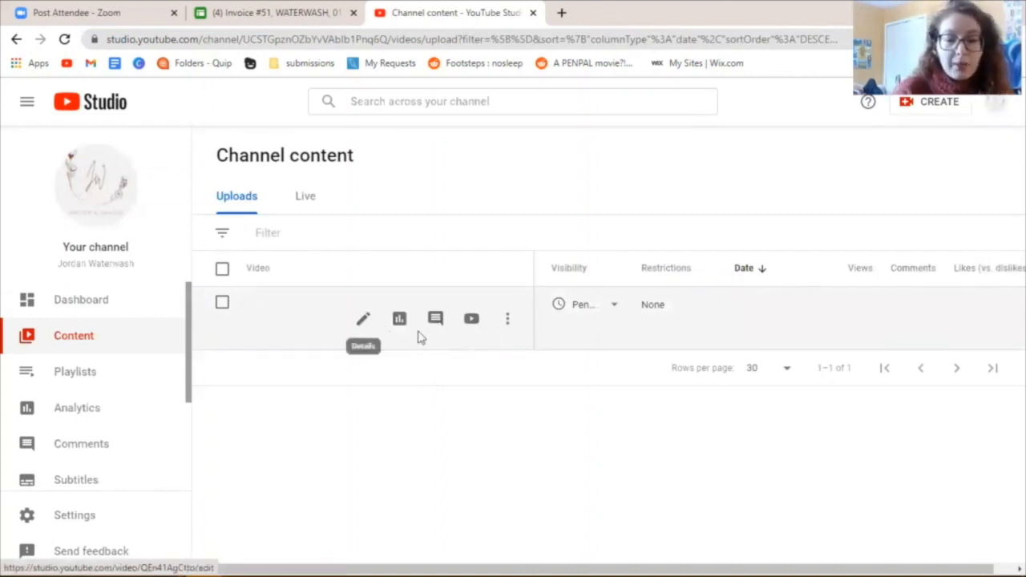
Copy the shareable link of the uploaded video "Mini DE Meeting 123120".
click(506, 318)
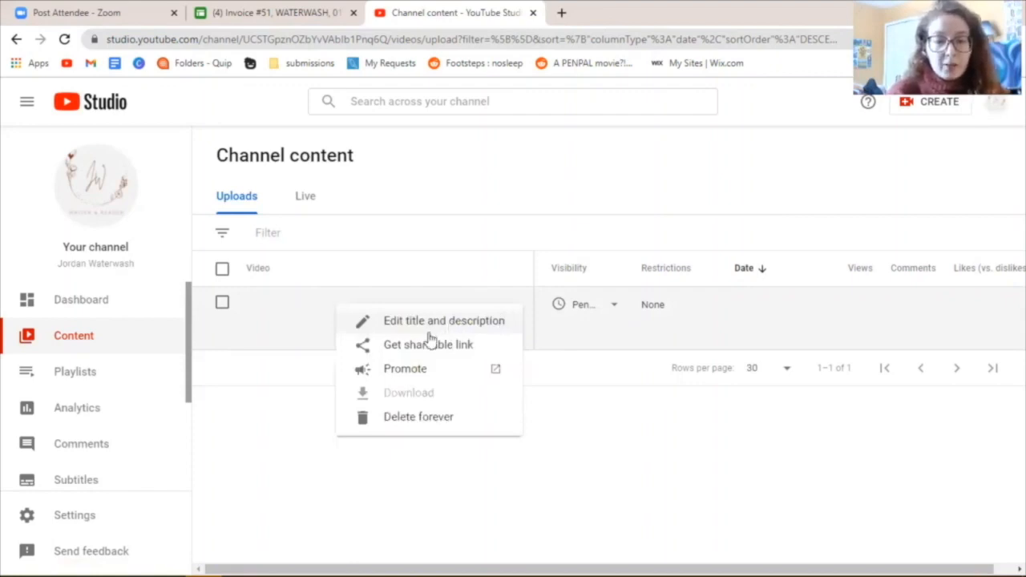
click(475, 346)
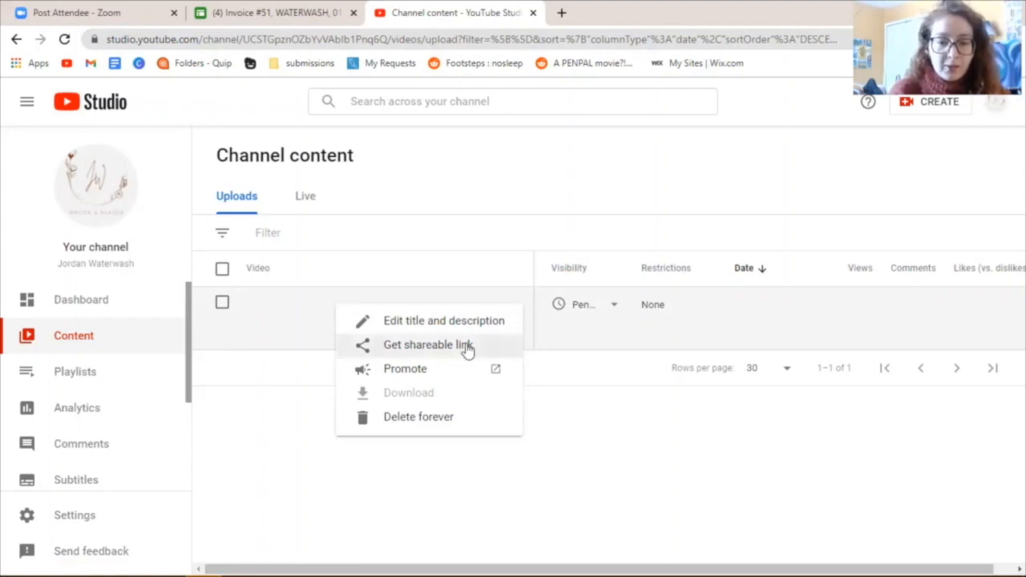
Paste the copied video link into the channel search to check it, clear it and close the search.
click(456, 103)
key(ctrl+v)
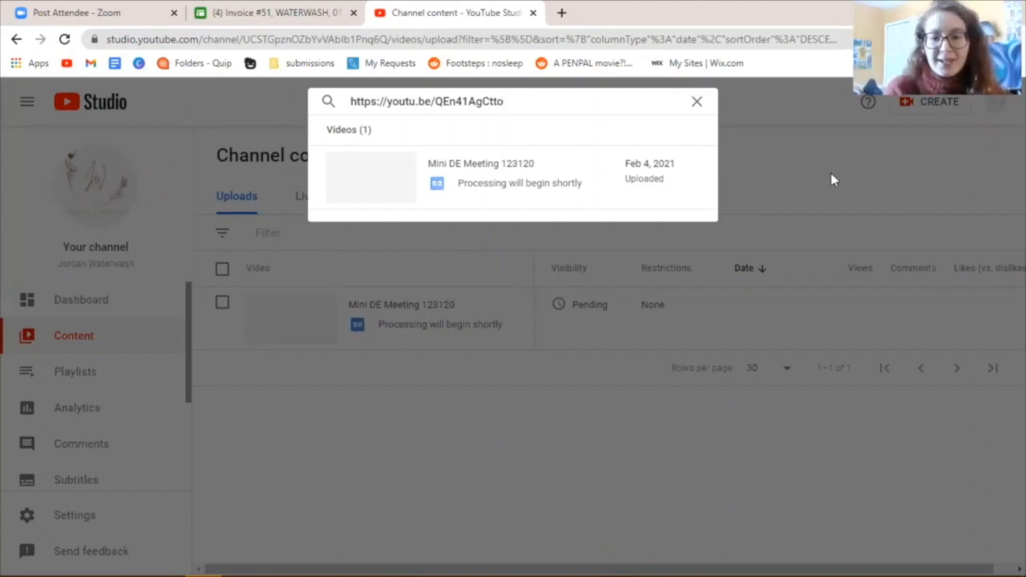
click(696, 101)
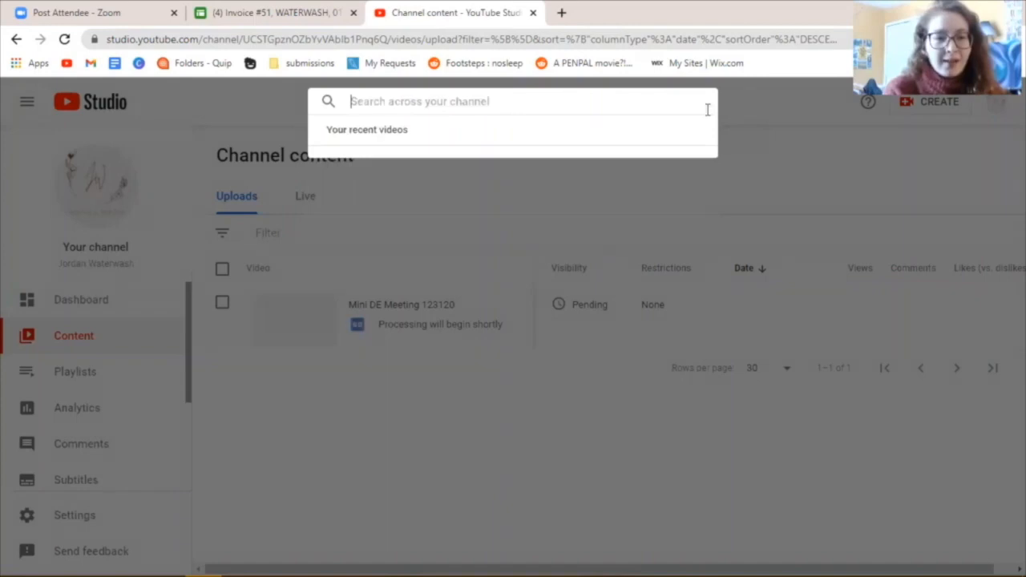
click(796, 187)
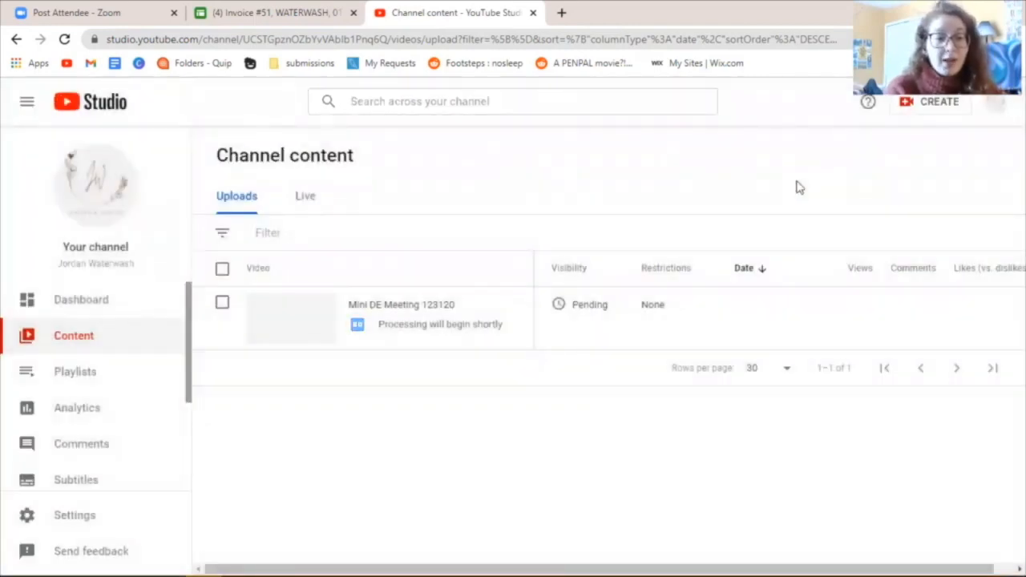